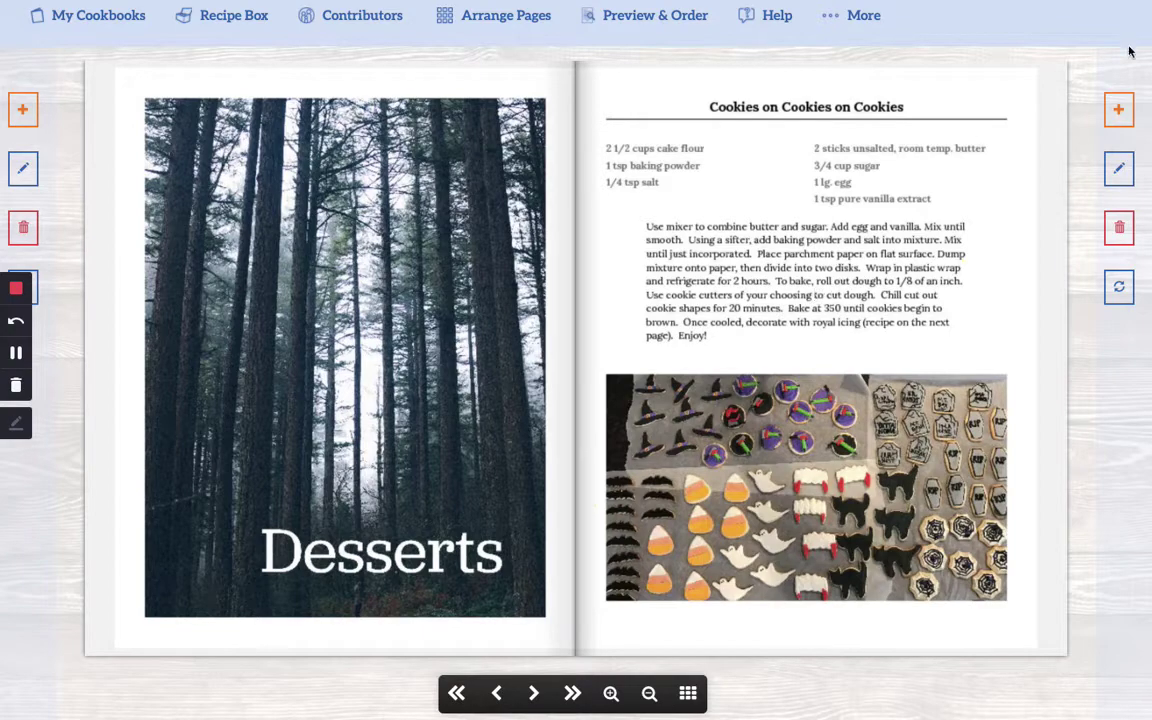
Insert a Recipe Page after the Cookies on Cookies on Cookies page, using the Two Recipe Page layout.
{"action": "left_click", "coordinate": [1115, 109]}
{"action": "left_click", "coordinate": [1072, 120]}
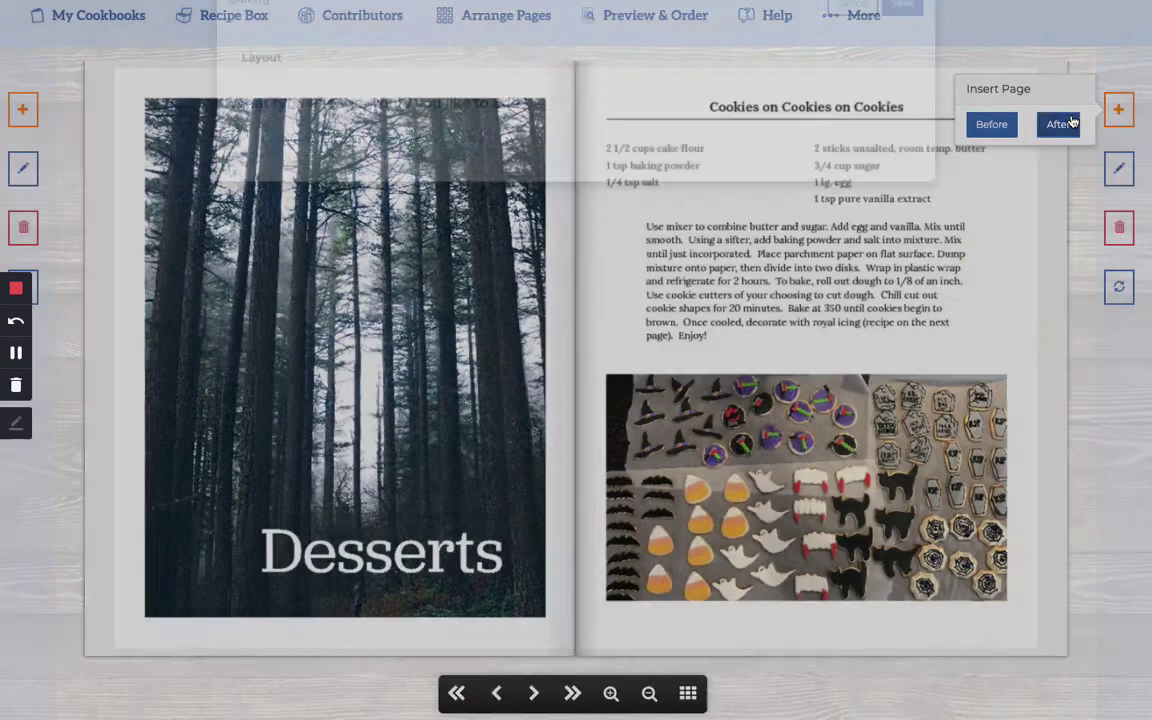
{"action": "left_click", "coordinate": [297, 186]}
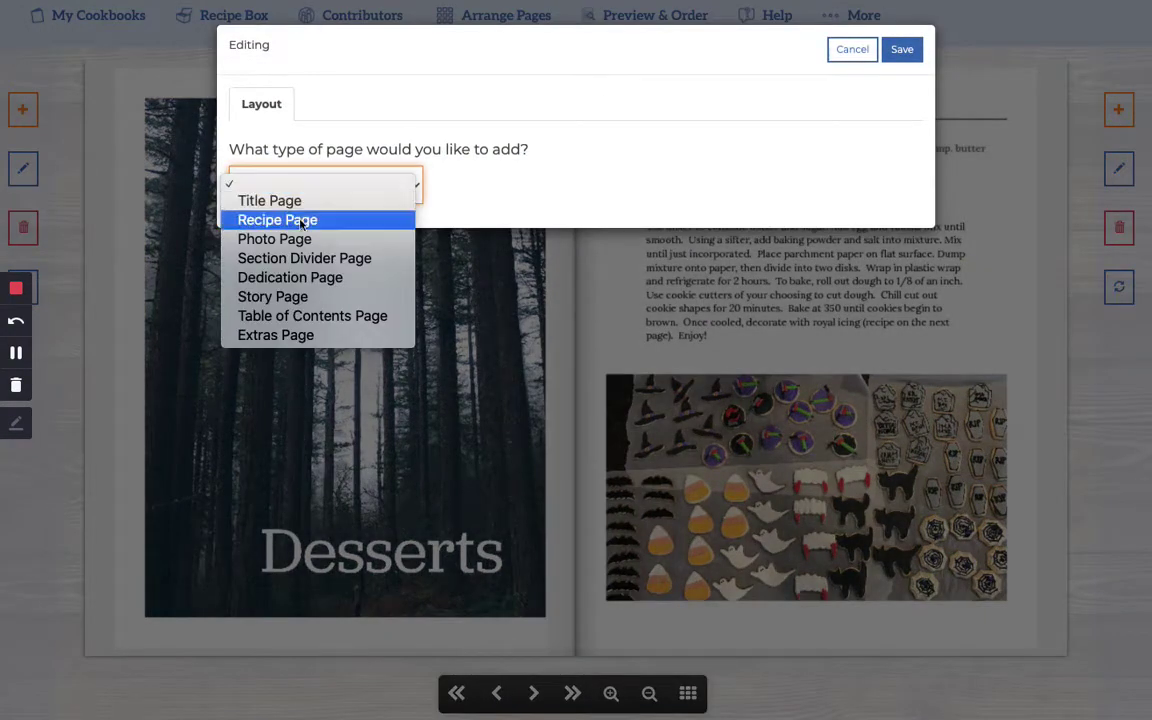
{"action": "left_click", "coordinate": [301, 220]}
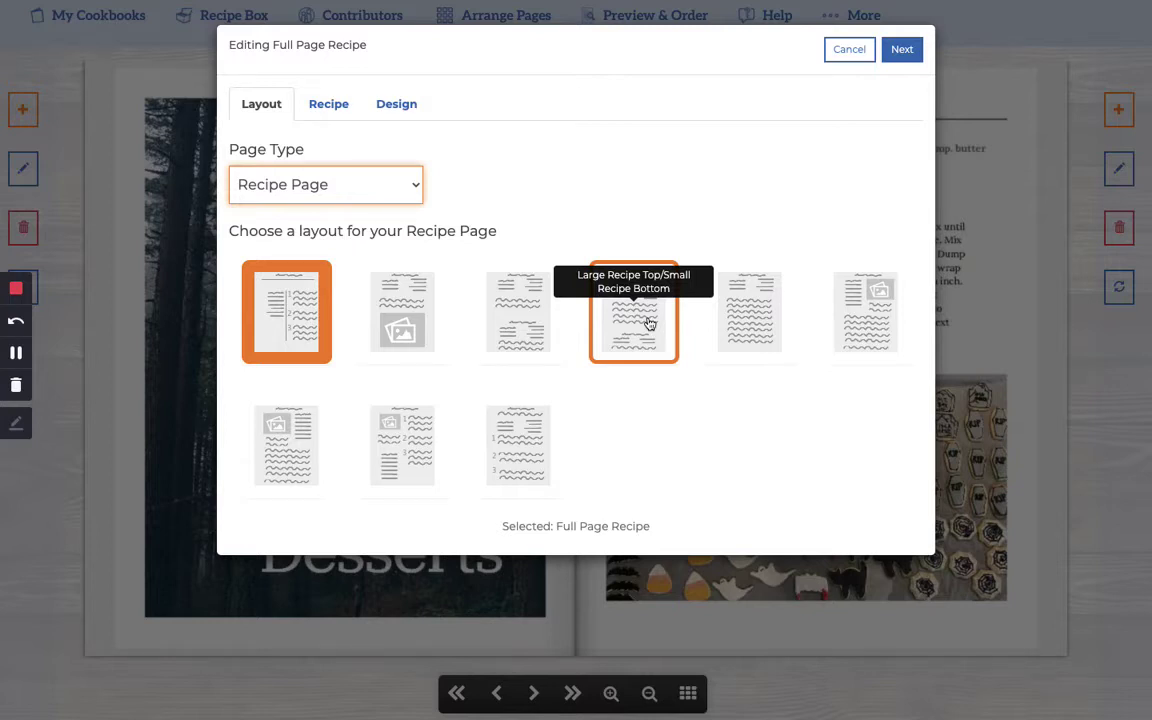
{"action": "left_click", "coordinate": [536, 316]}
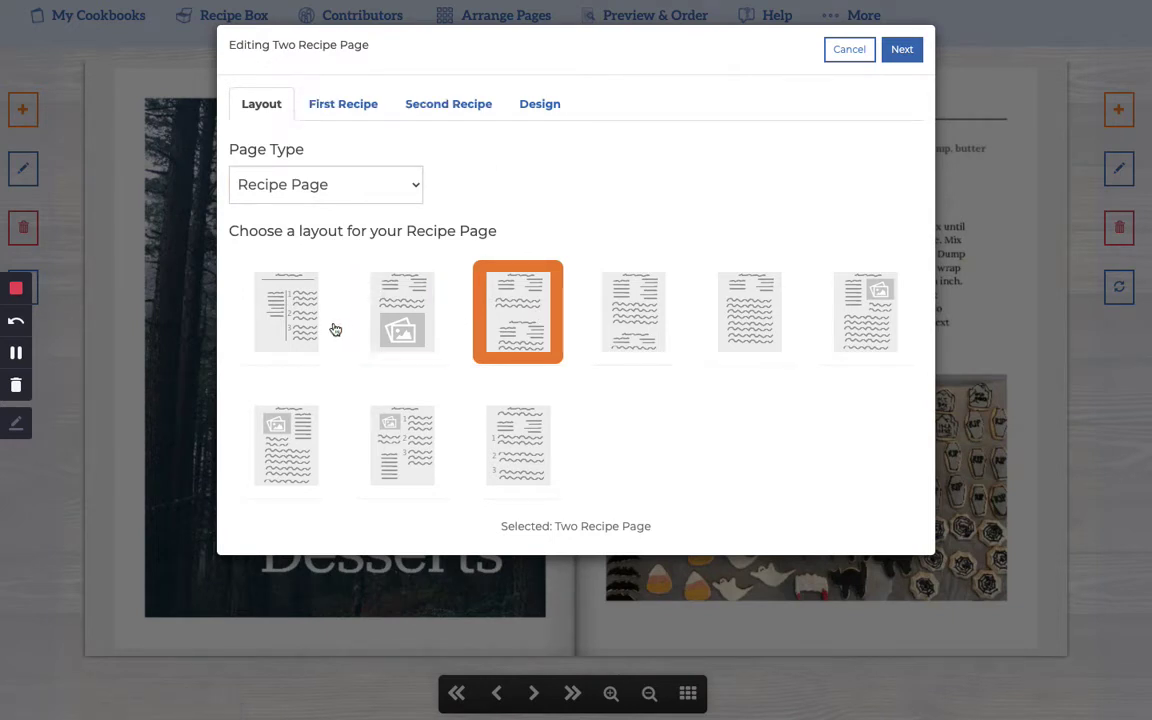
Try the Long Recipe Page layout, check its recipe form, and return to the Two Recipe Page layout.
{"action": "left_click", "coordinate": [740, 330]}
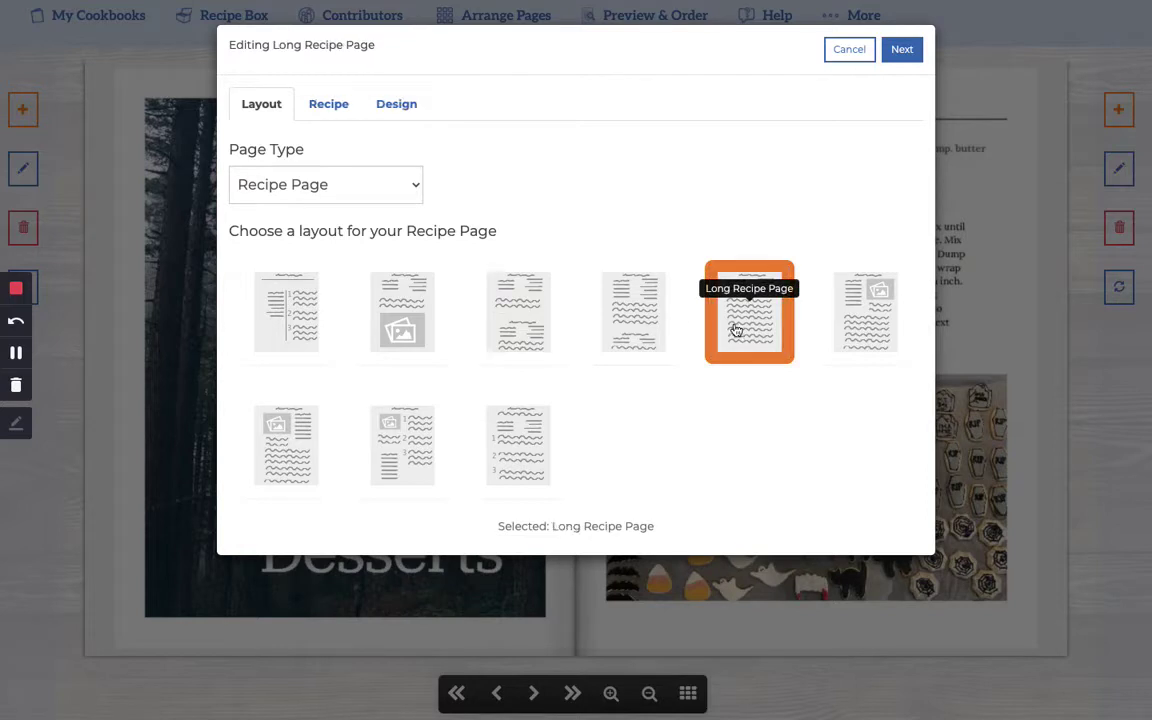
{"action": "left_click", "coordinate": [332, 106]}
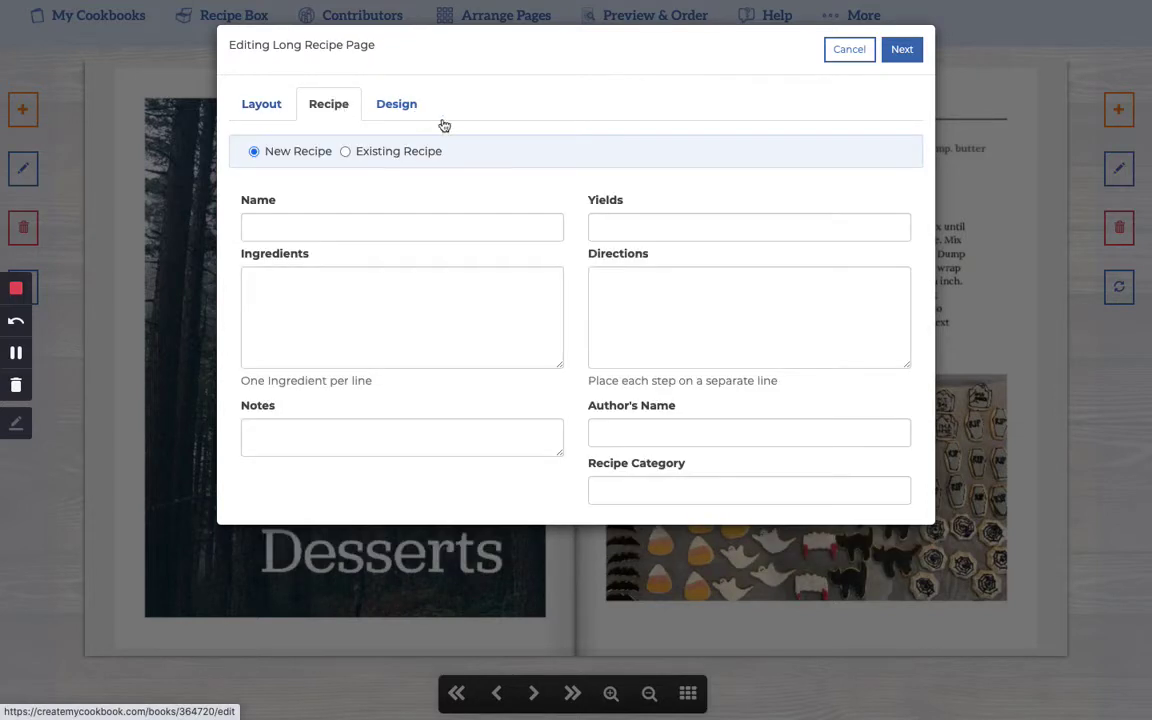
{"action": "left_click", "coordinate": [274, 110]}
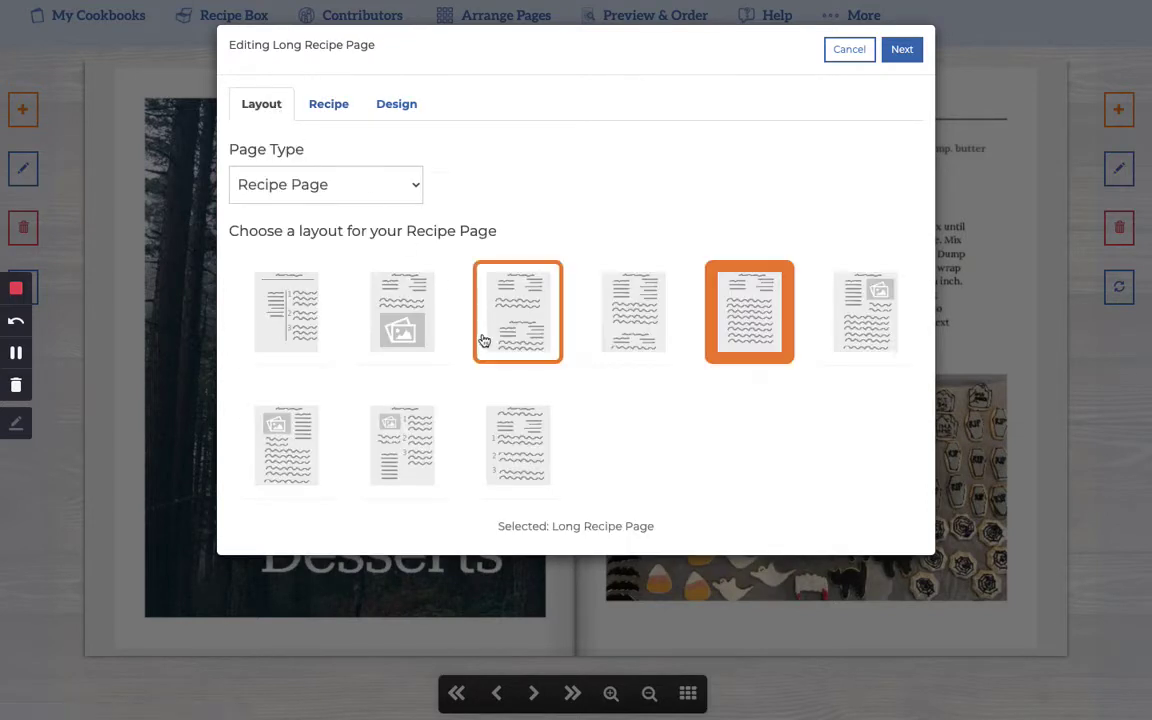
{"action": "left_click", "coordinate": [518, 340]}
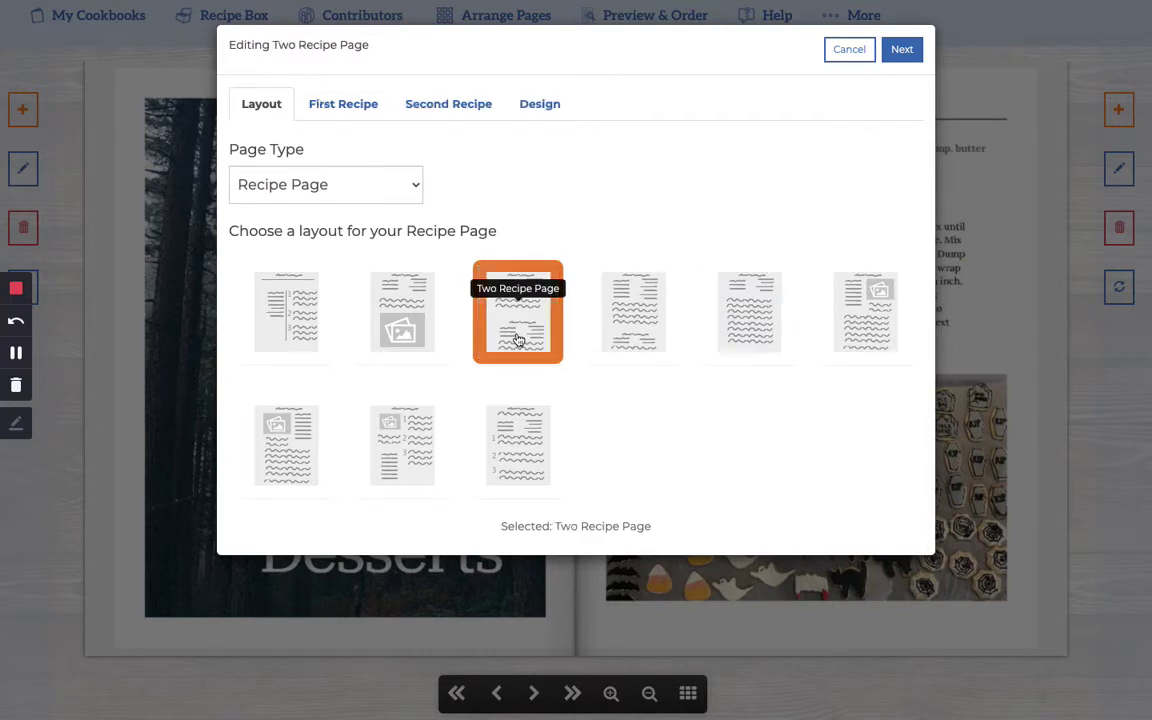
Fill the page's first recipe with the existing recipe Crunchy Cupcakes.
{"action": "left_click", "coordinate": [364, 108]}
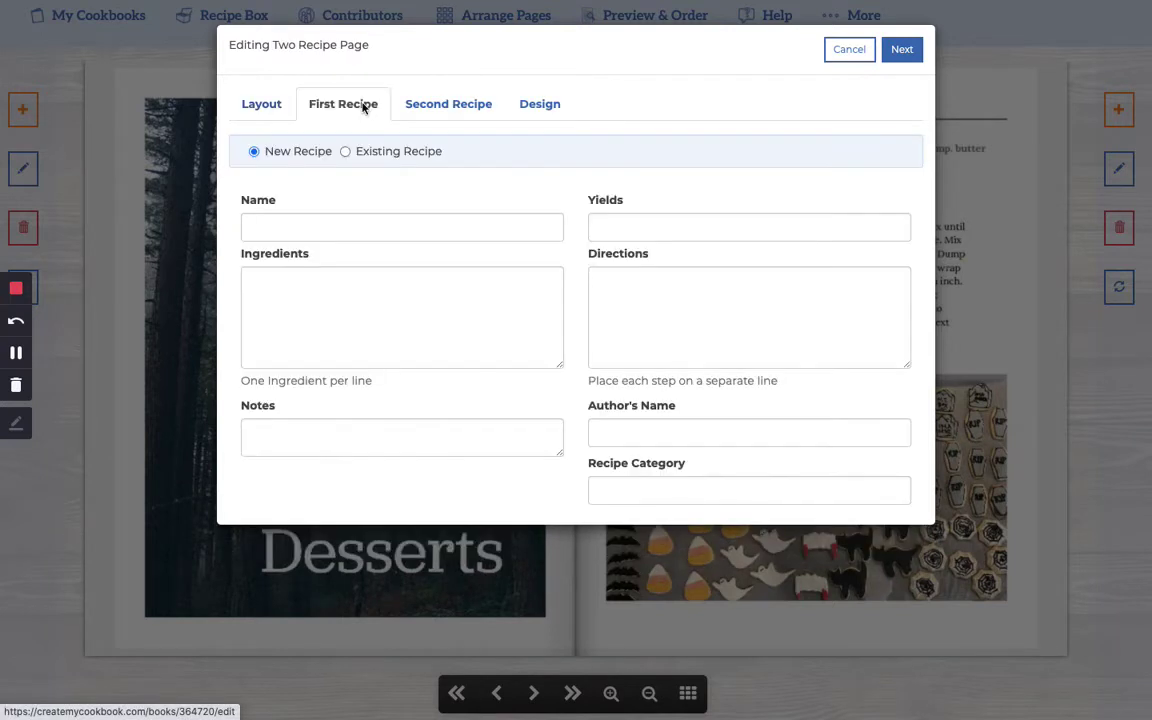
{"action": "left_click", "coordinate": [368, 153]}
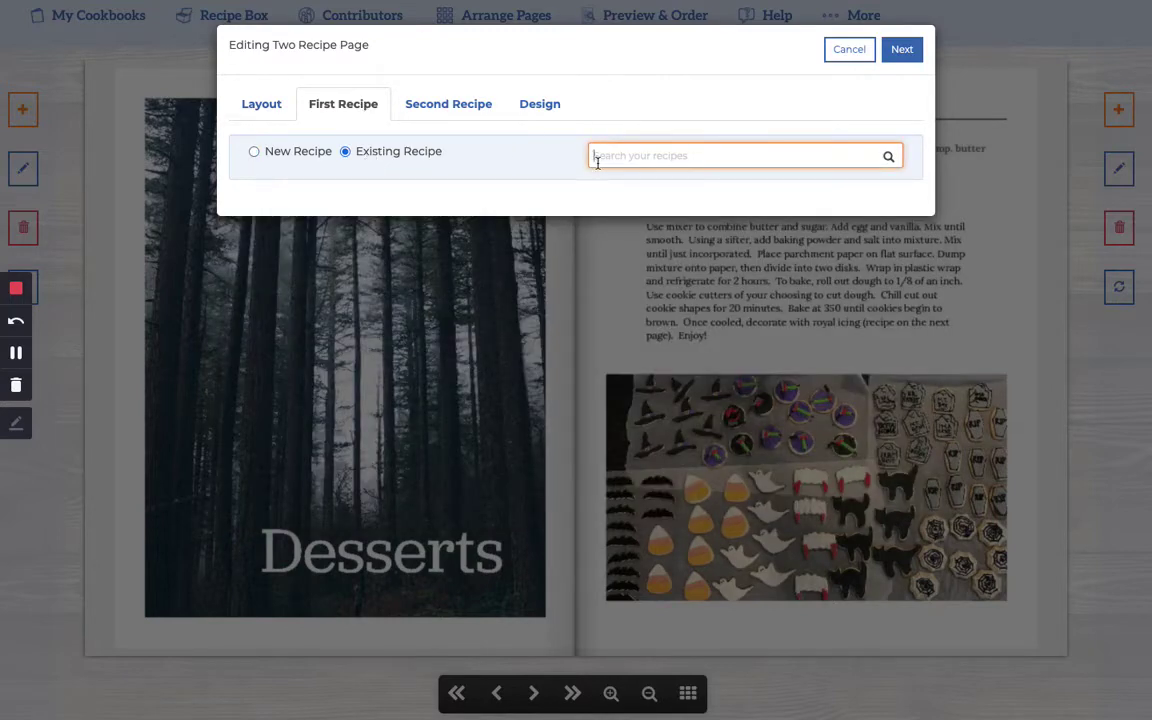
{"action": "type", "text": "crunchy"}
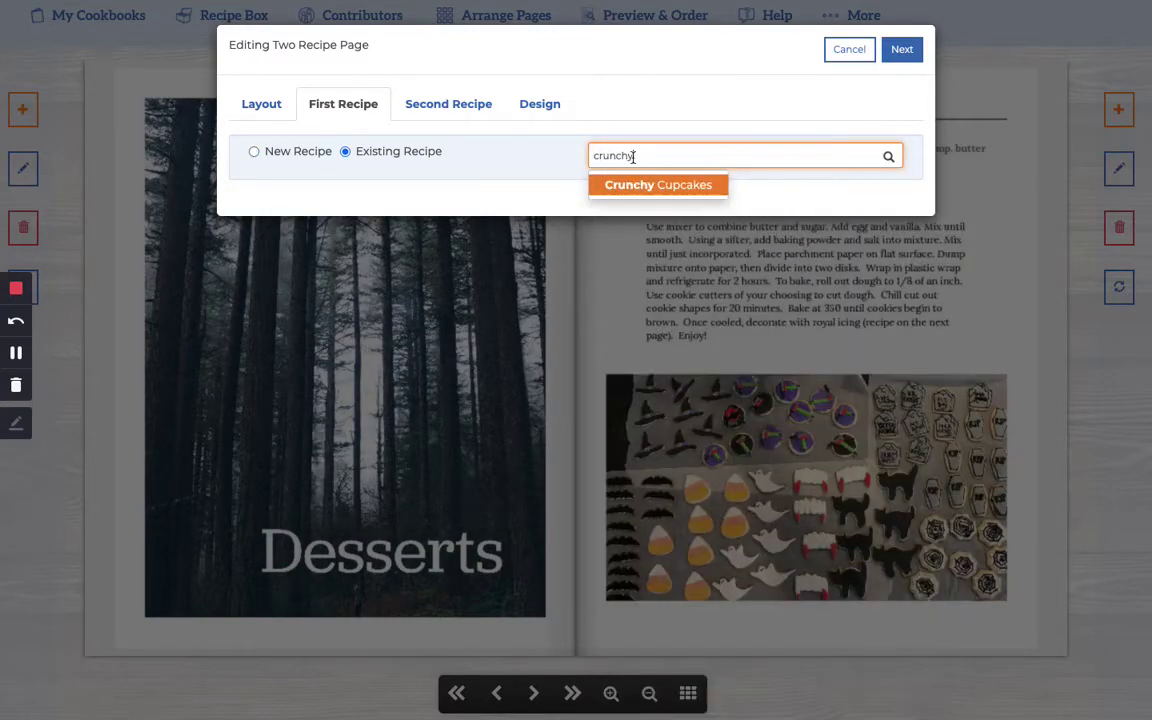
{"action": "left_click", "coordinate": [630, 186]}
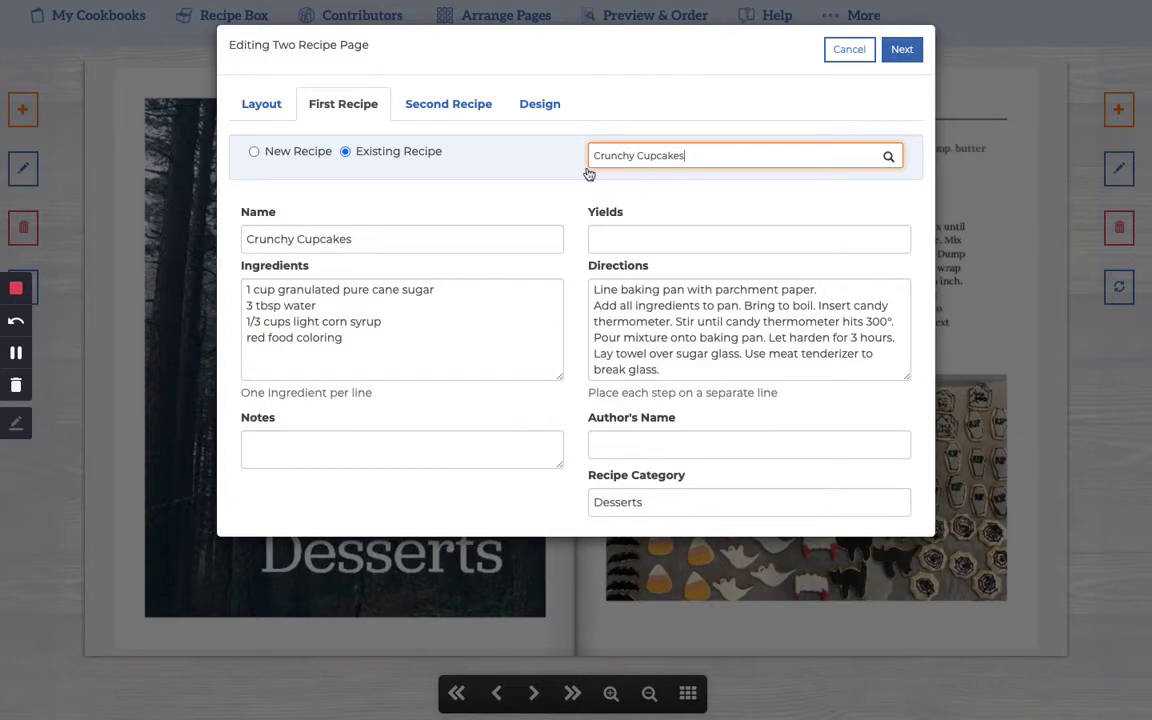
Fill the page's second recipe with the existing recipe Royal Icing, preview the design, and save the page.
{"action": "left_click", "coordinate": [484, 112]}
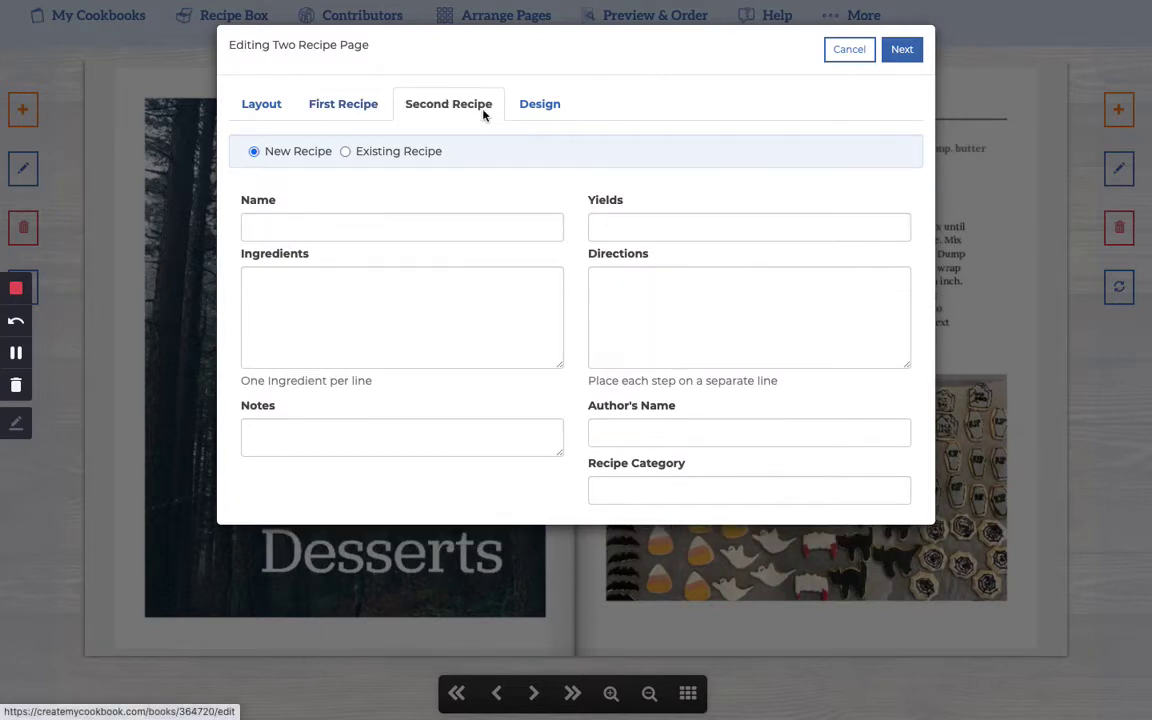
{"action": "left_click", "coordinate": [370, 154]}
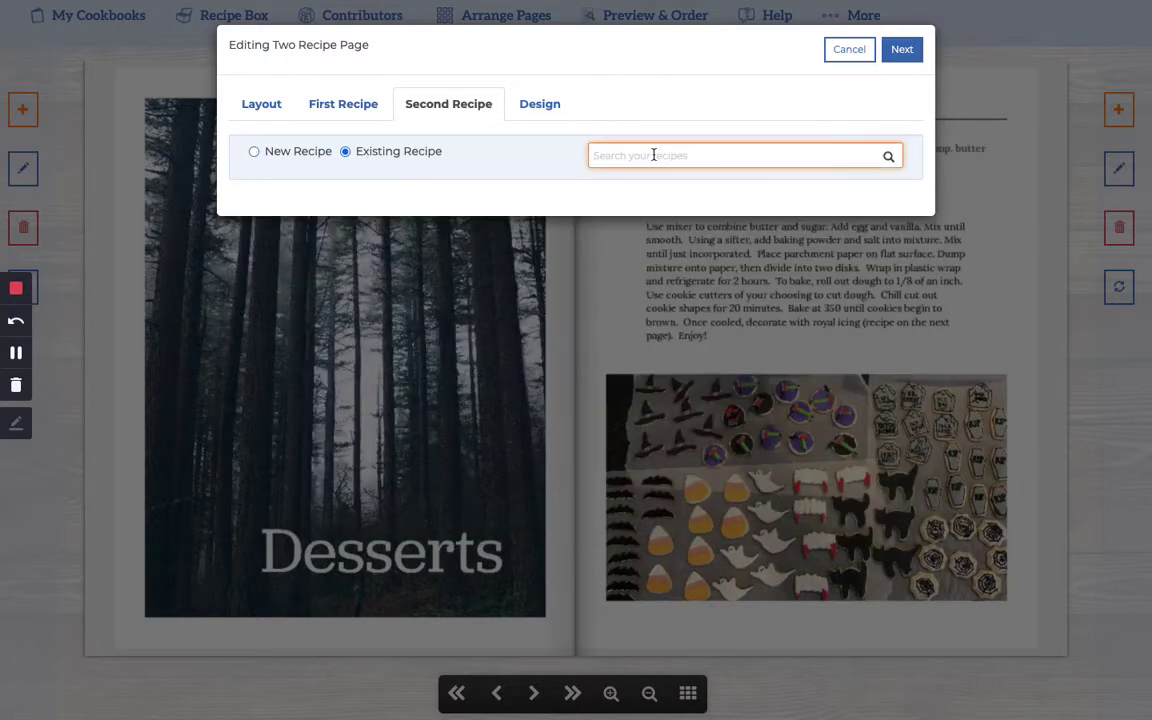
{"action": "type", "text": "royal ic"}
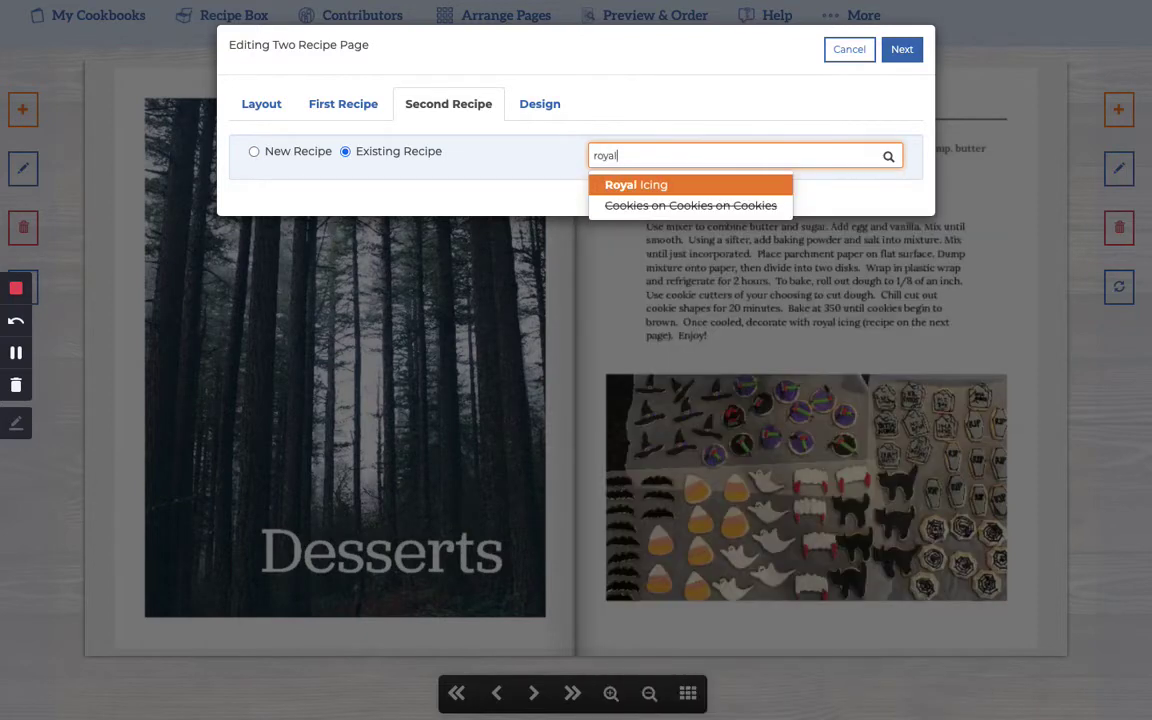
{"action": "left_click", "coordinate": [689, 188]}
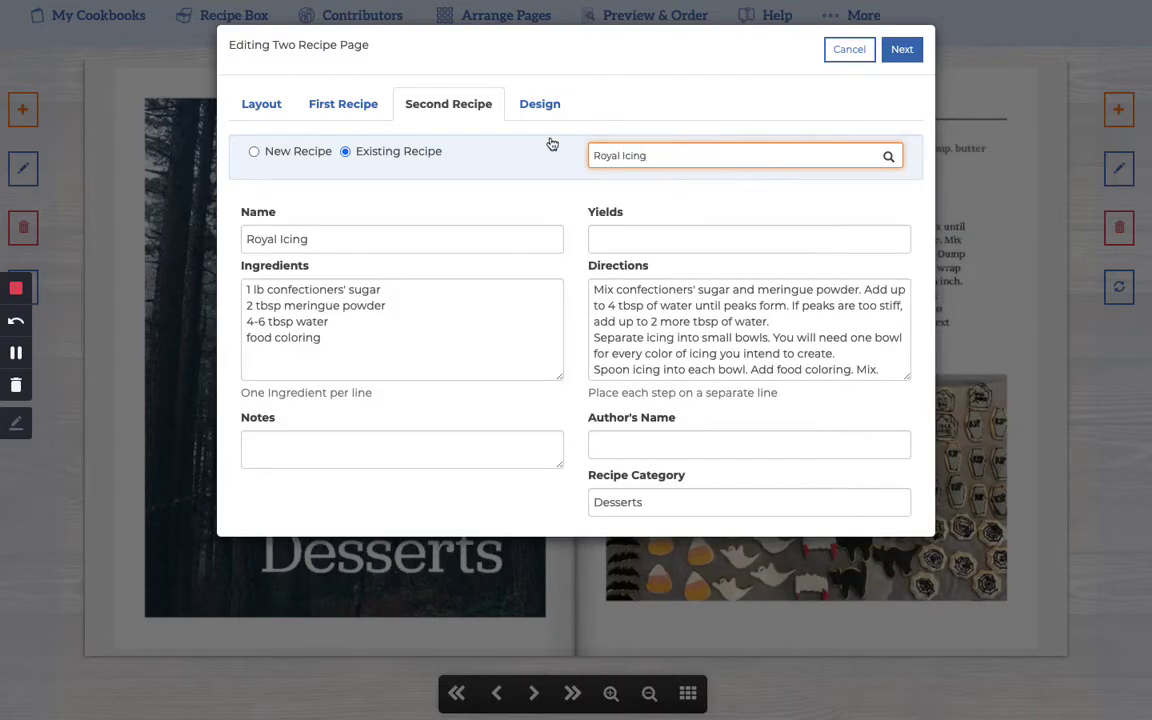
{"action": "left_click", "coordinate": [540, 104]}
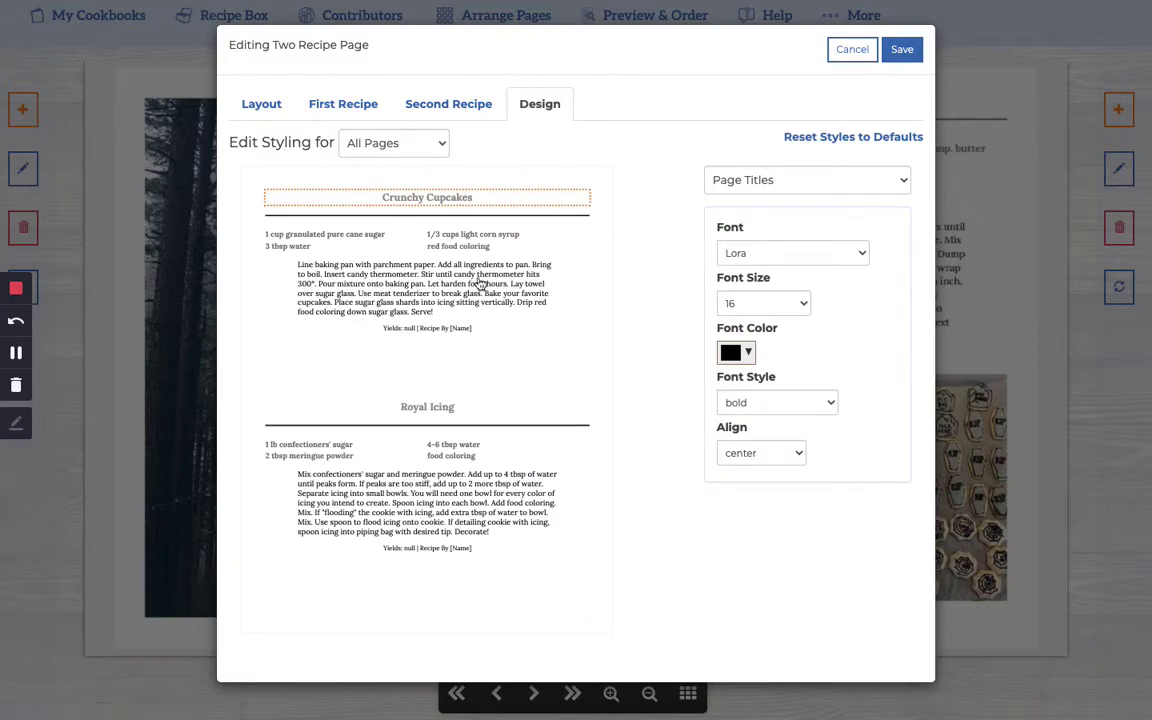
{"action": "left_click", "coordinate": [910, 52]}
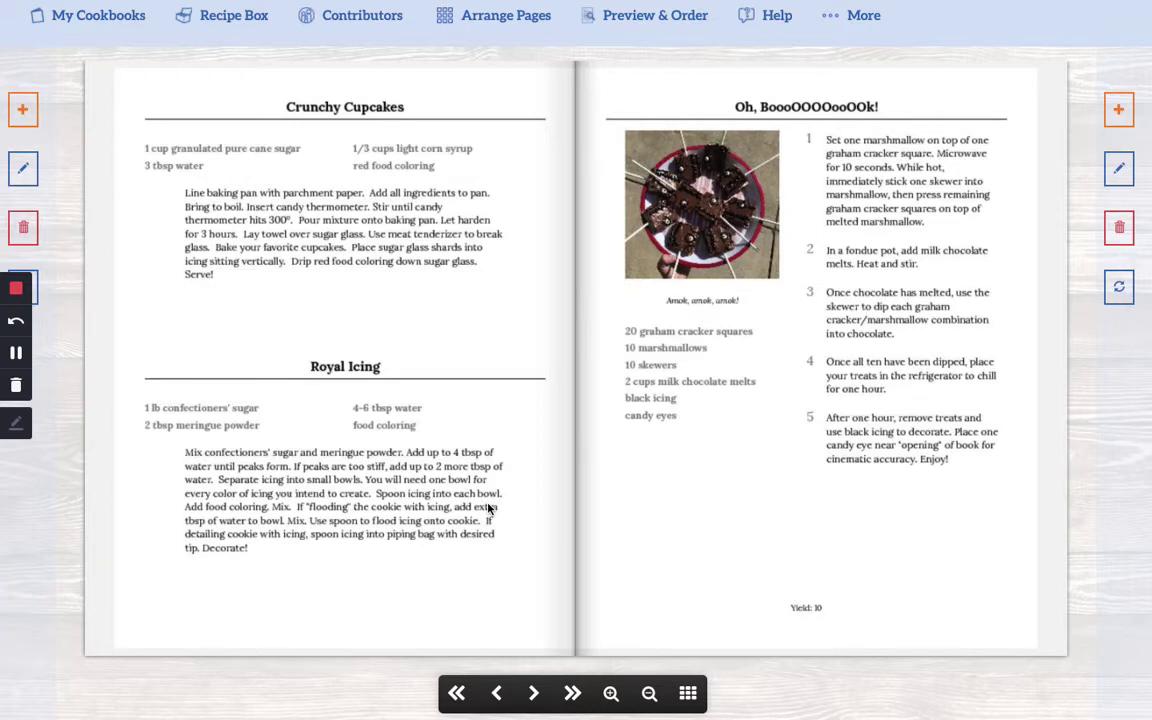
Edit the saved two-recipe page and replace its first recipe, Crunchy Cupcakes, with the existing recipe Royal Icing.
{"action": "left_click", "coordinate": [113, 321]}
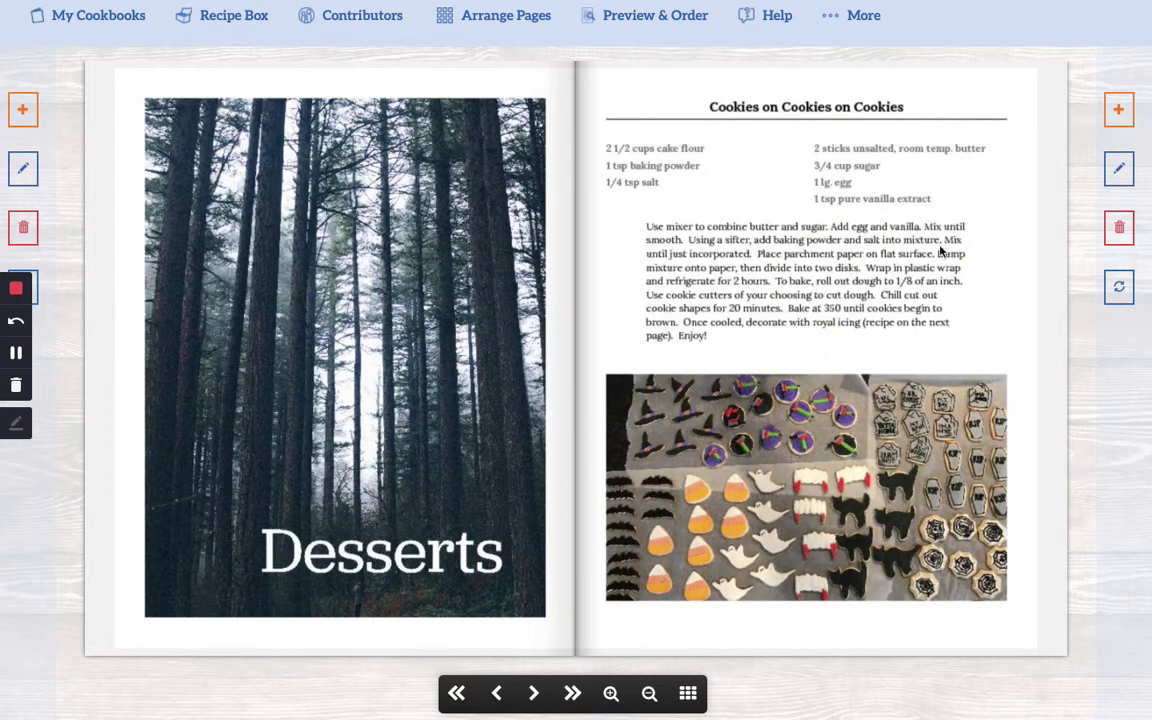
{"action": "left_click", "coordinate": [1046, 344]}
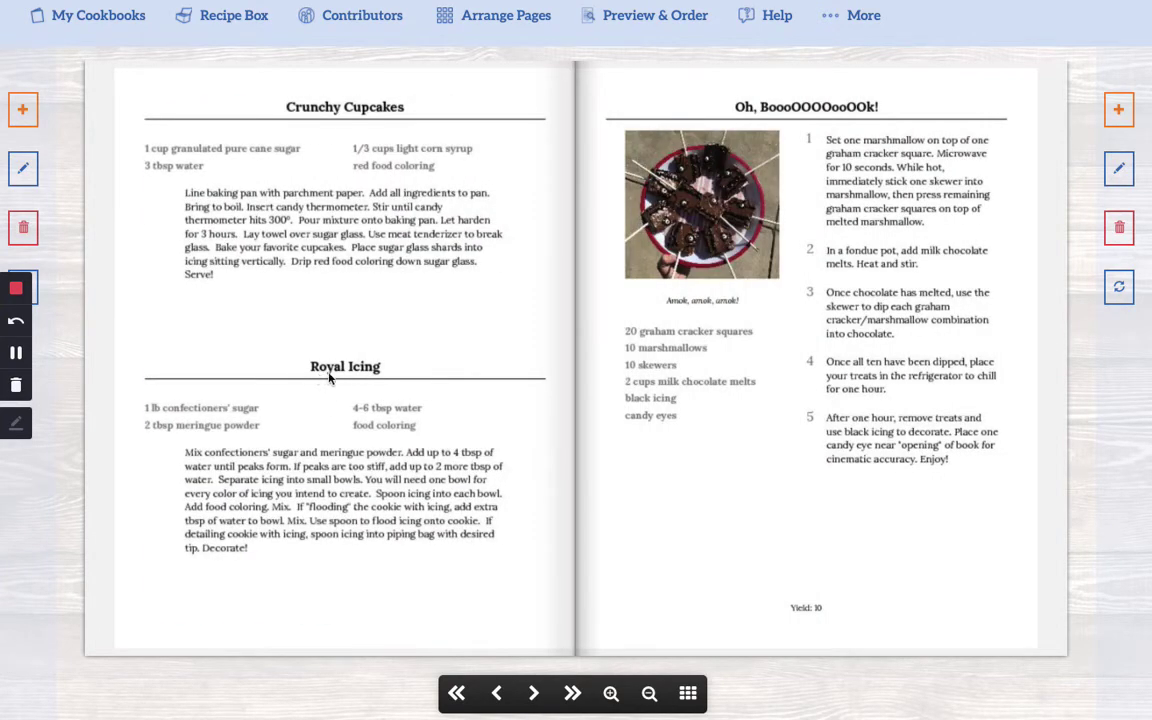
{"action": "left_click", "coordinate": [22, 172]}
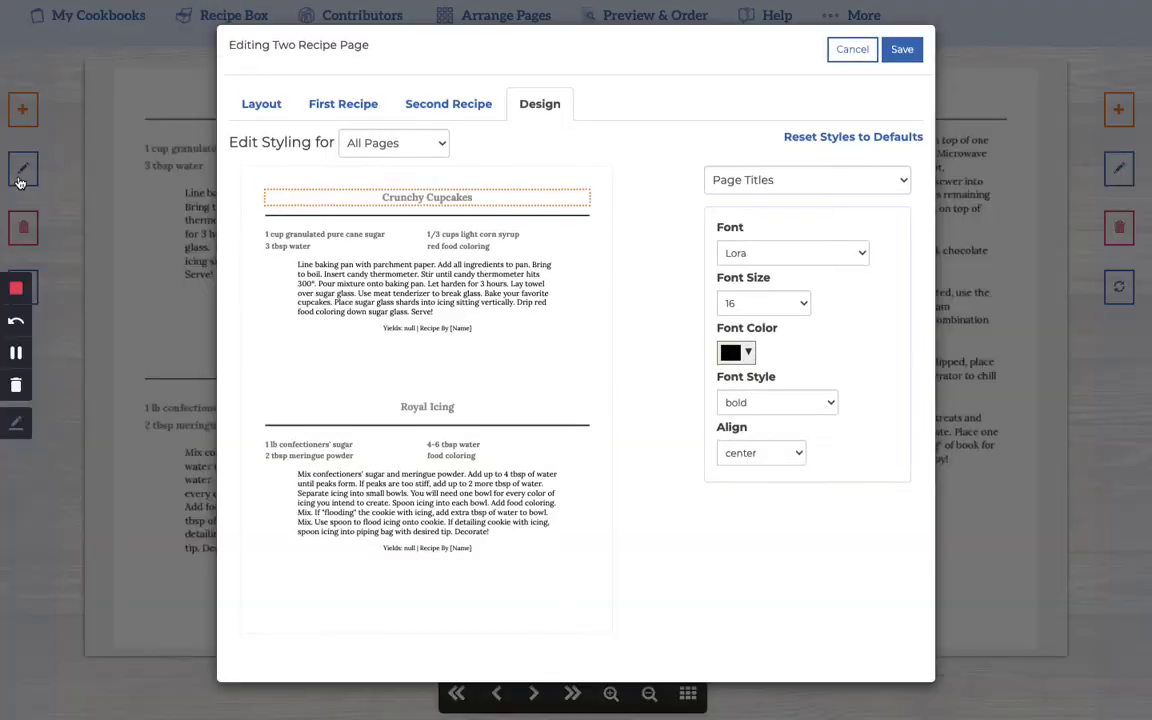
{"action": "left_click", "coordinate": [300, 104]}
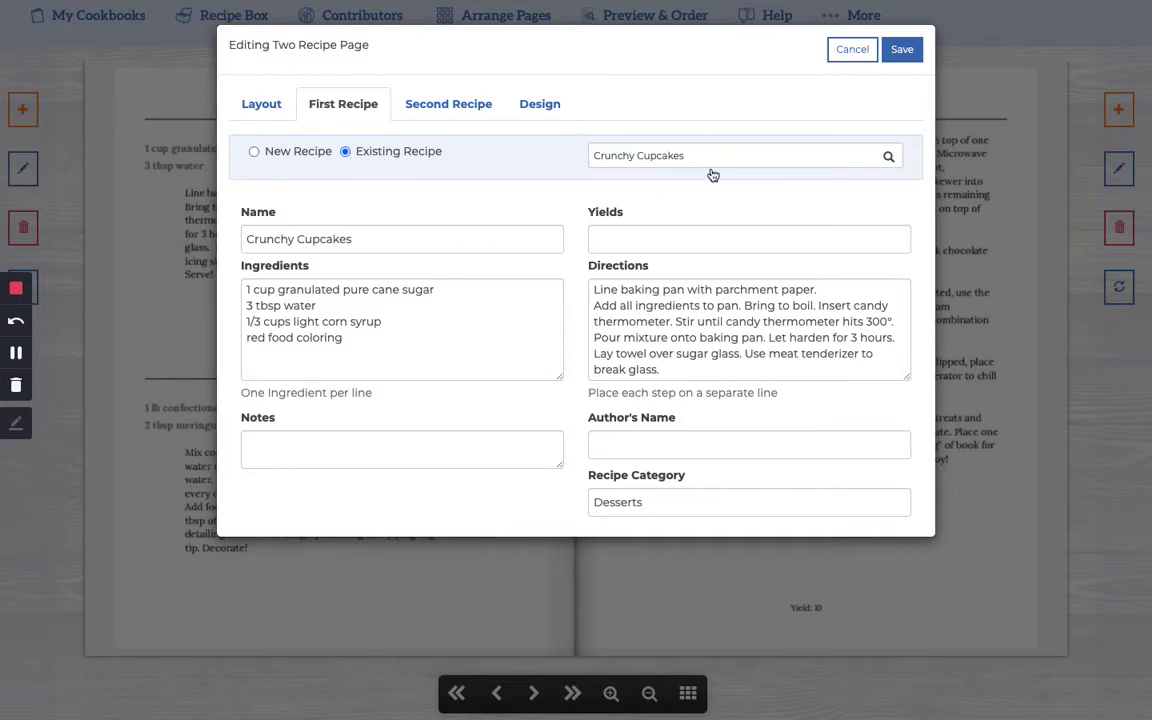
{"action": "left_click", "coordinate": [803, 153]}
{"action": "left_click_drag", "start_coordinate": [803, 153], "coordinate": [591, 154]}
{"action": "type", "text": "ro"}
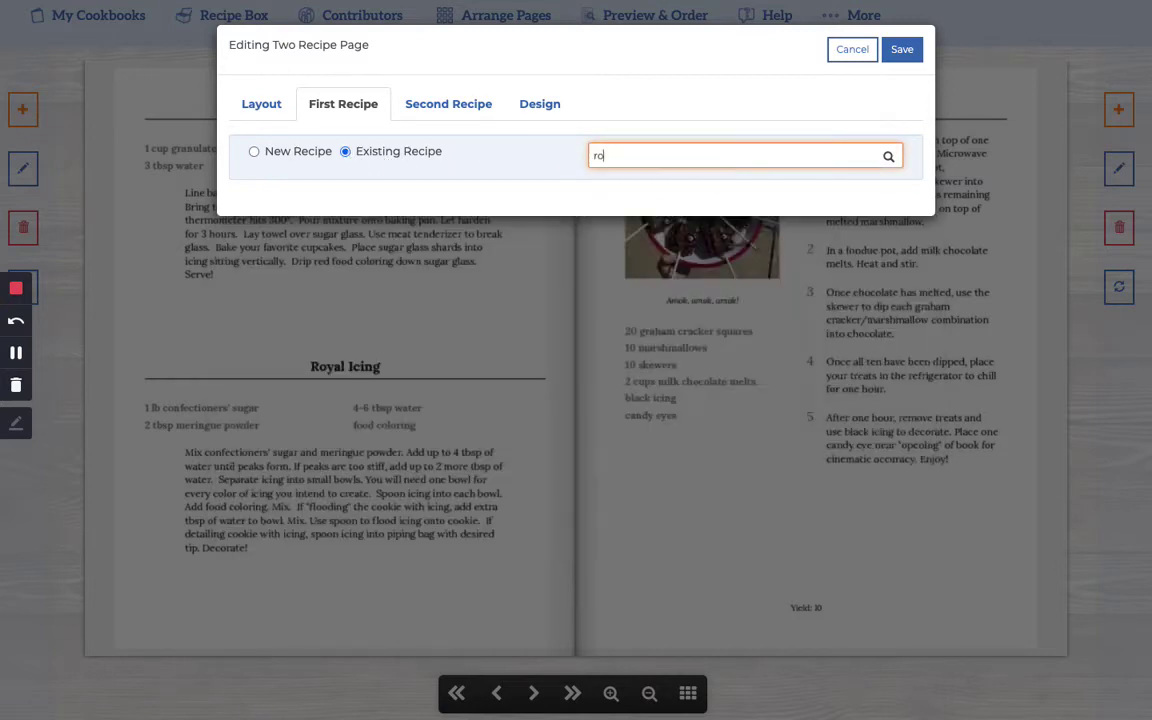
{"action": "type", "text": "yal icing"}
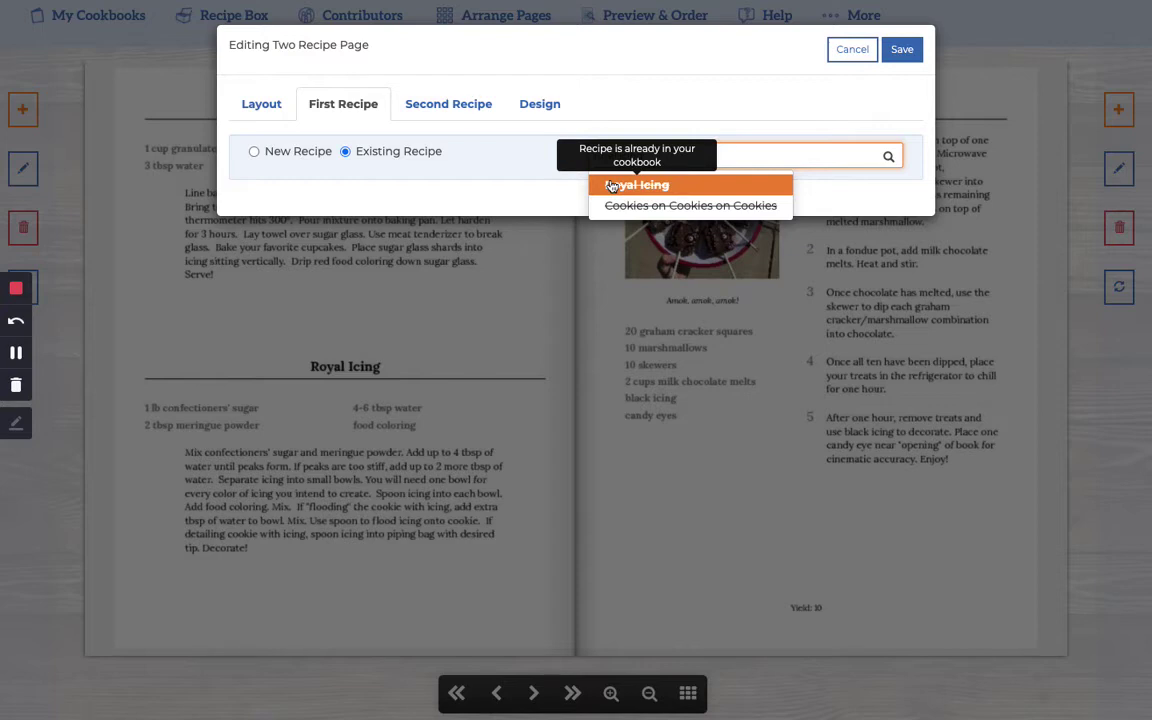
{"action": "left_click", "coordinate": [612, 186]}
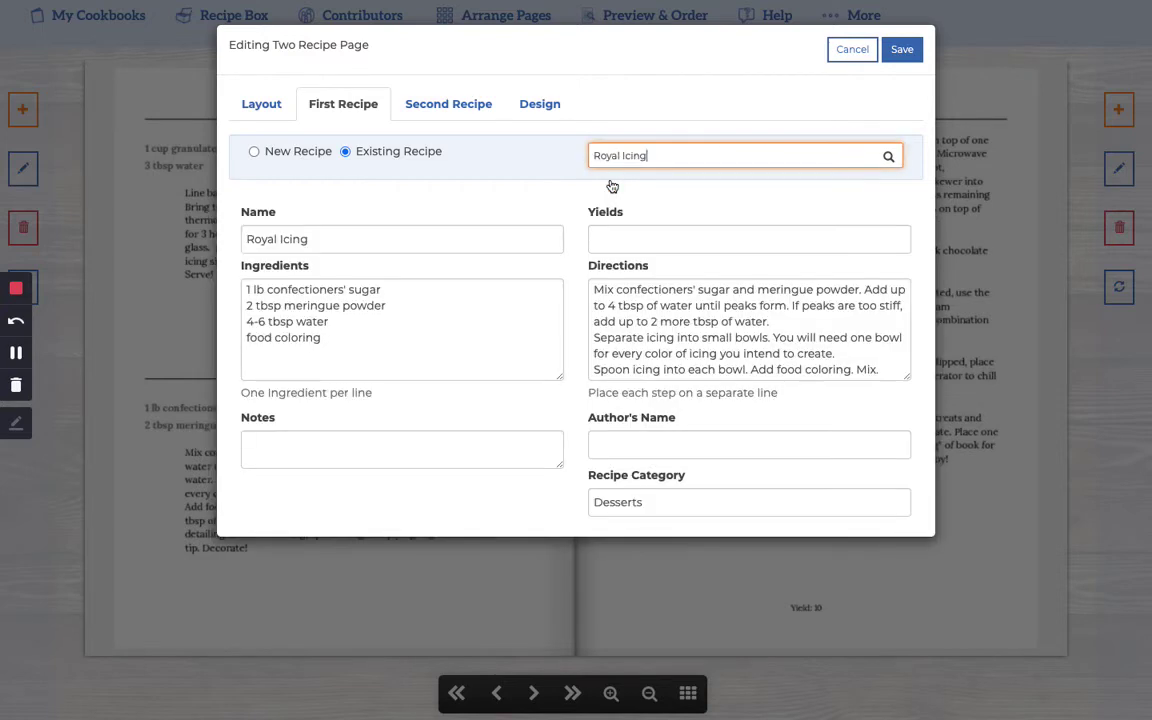
Set the second recipe to the existing Crunchy Cupcakes, allowing its removal from the other page, and save the page.
{"action": "left_click", "coordinate": [440, 106]}
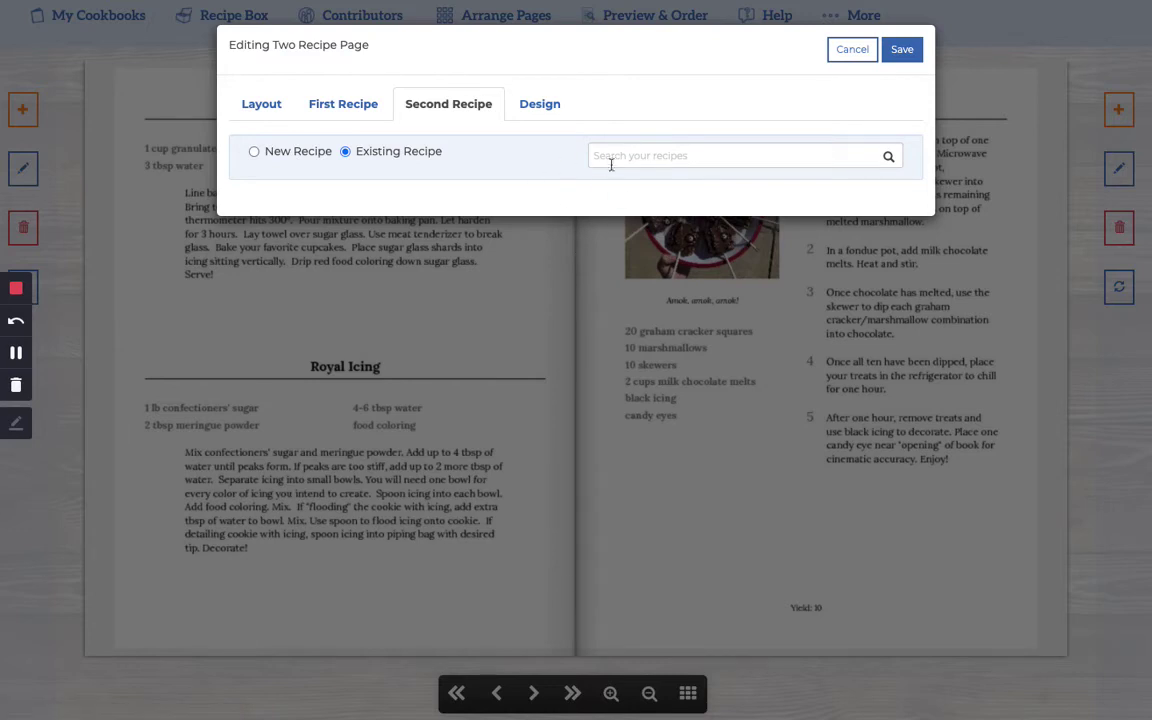
{"action": "left_click", "coordinate": [329, 104]}
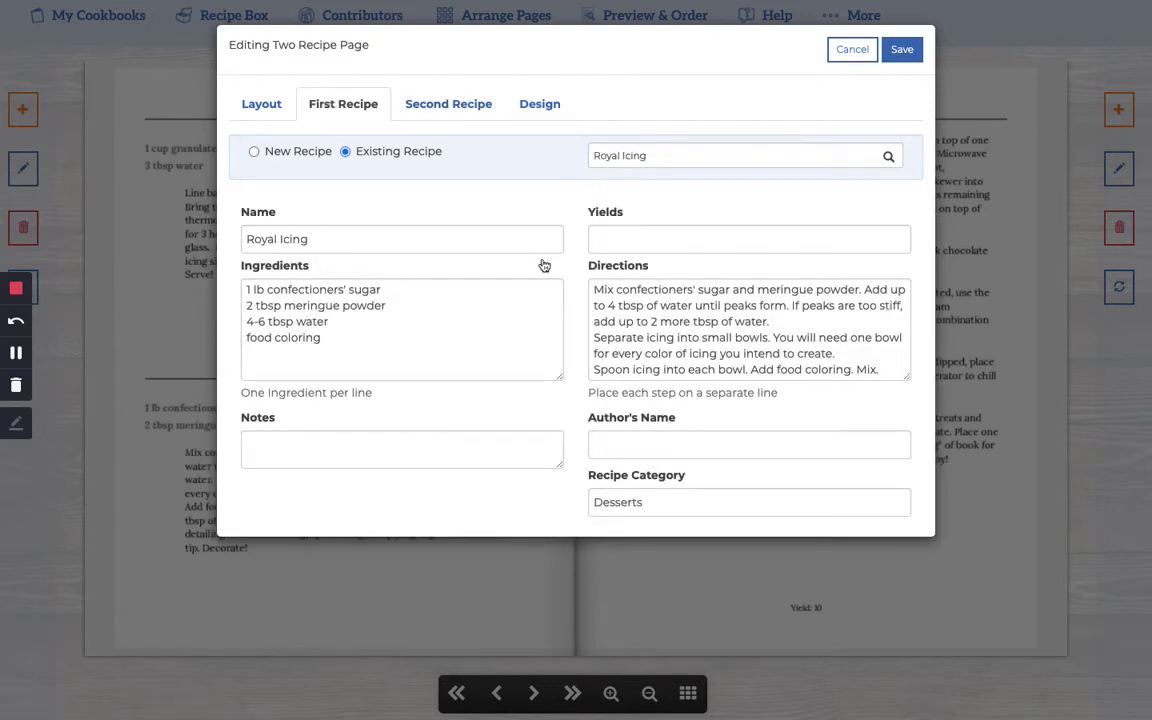
{"action": "left_click", "coordinate": [449, 108]}
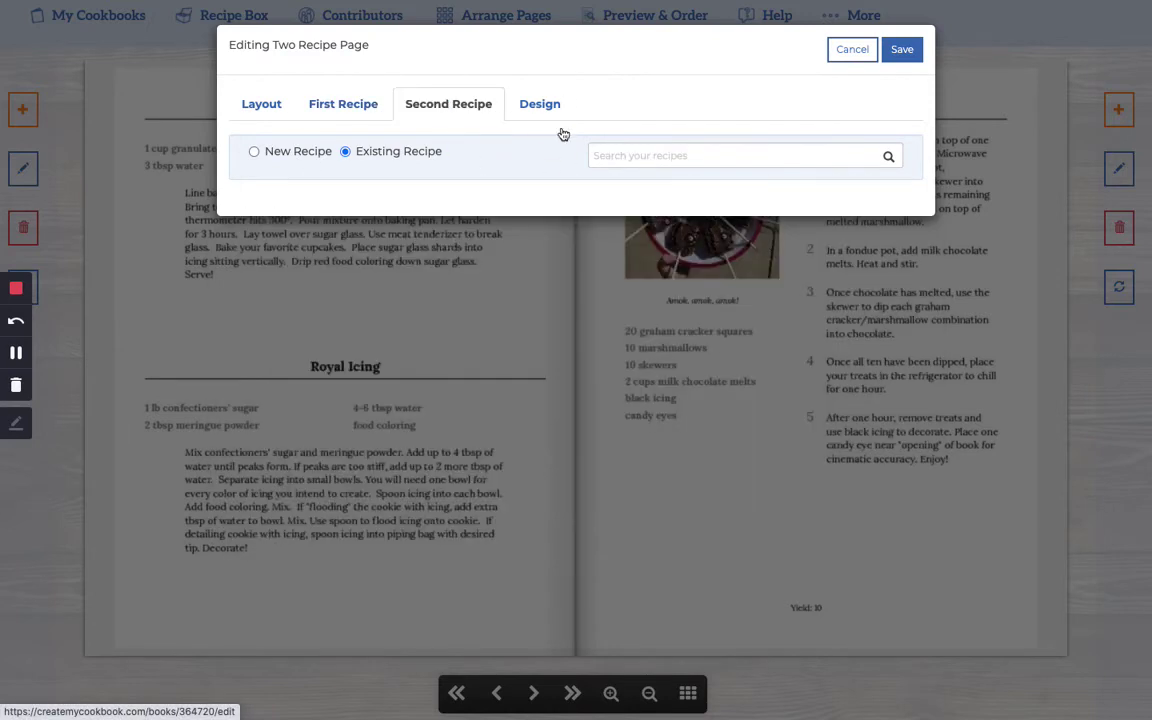
{"action": "left_click", "coordinate": [624, 158]}
{"action": "type", "text": "c"}
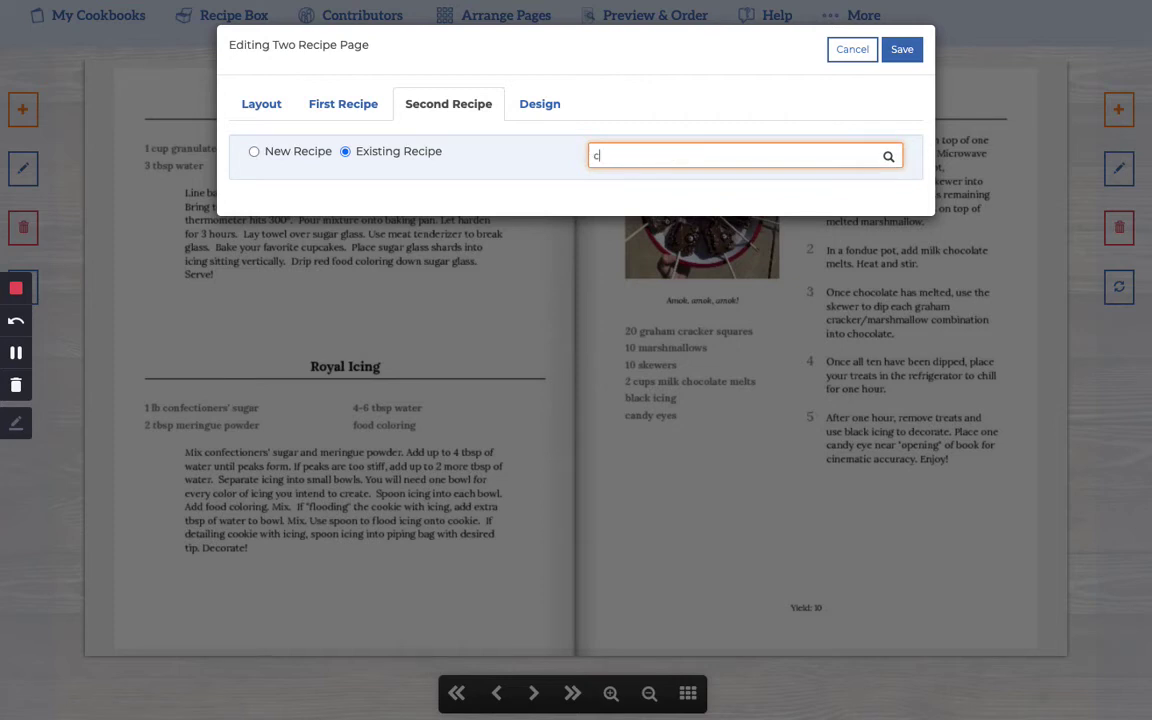
{"action": "type", "text": "runchy"}
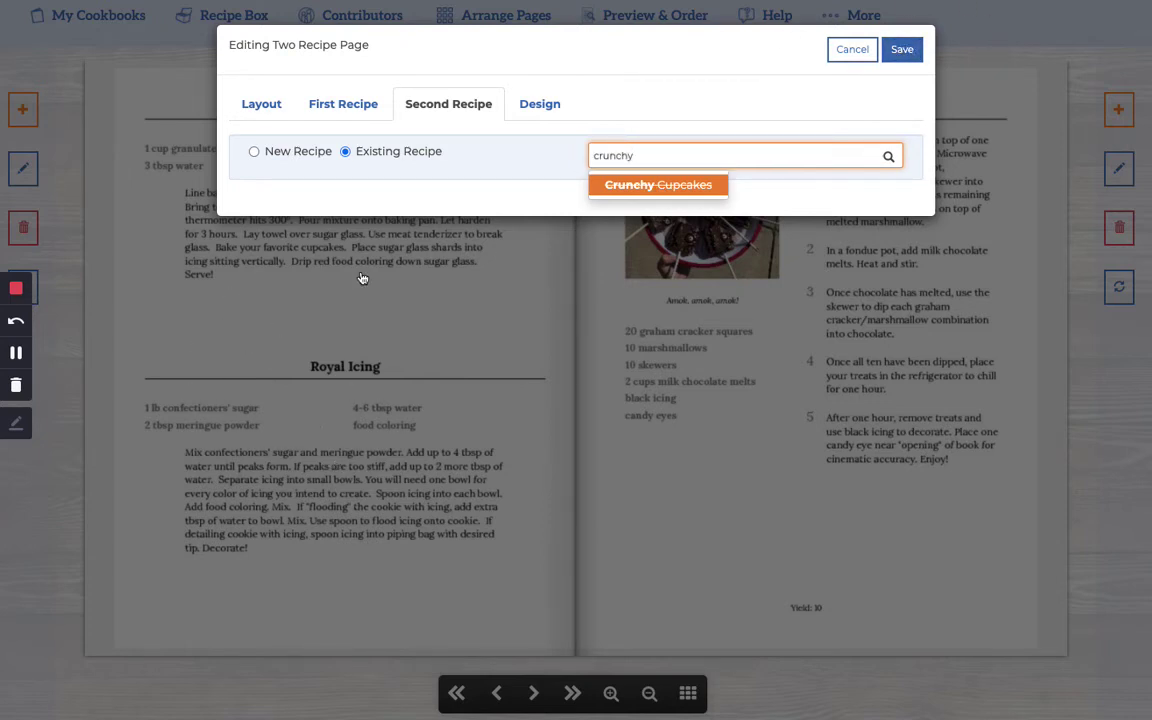
{"action": "left_click", "coordinate": [651, 187]}
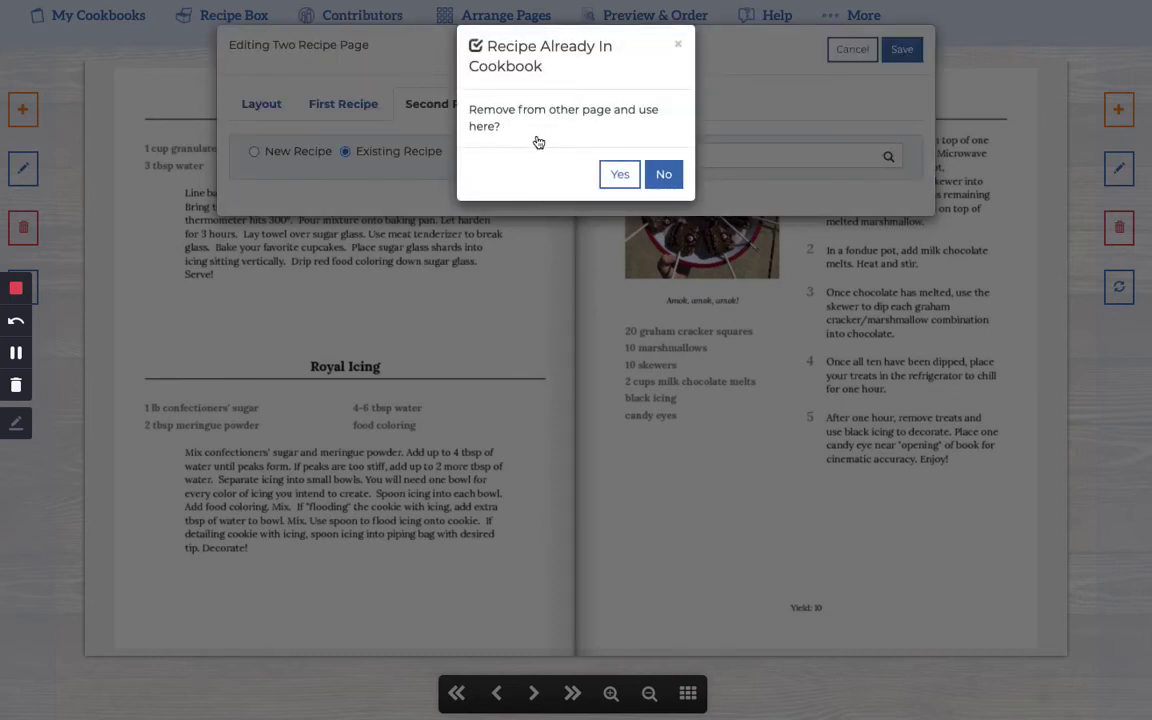
{"action": "left_click", "coordinate": [608, 175]}
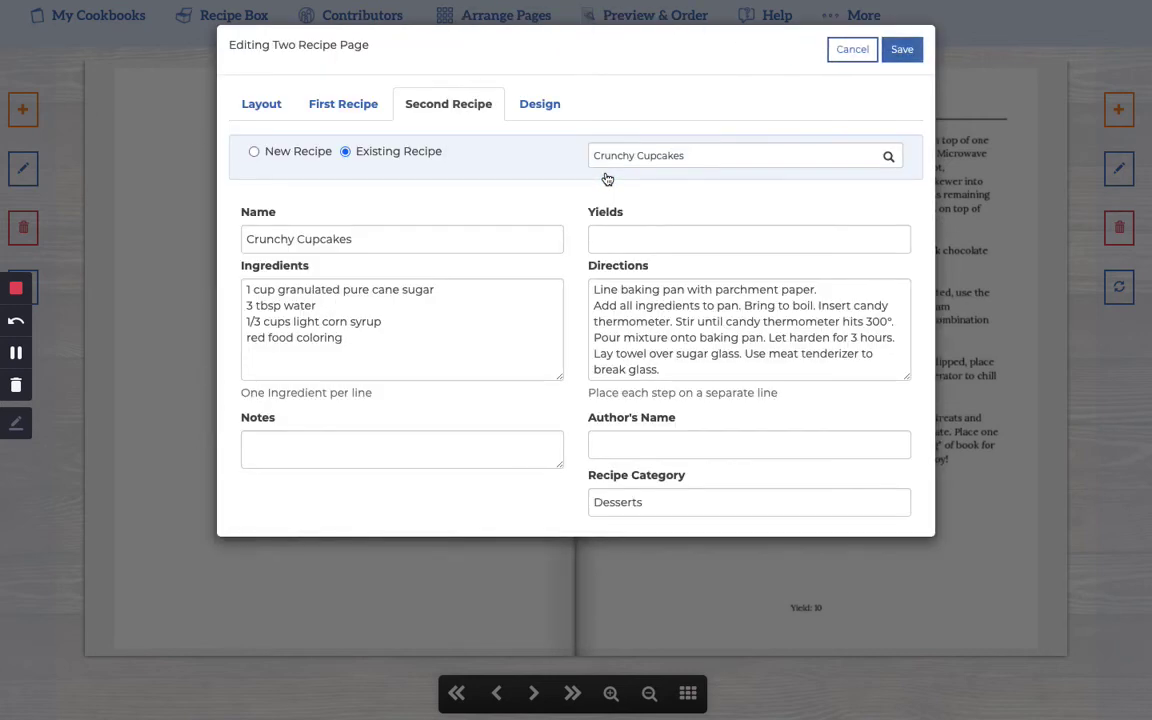
{"action": "left_click", "coordinate": [541, 108]}
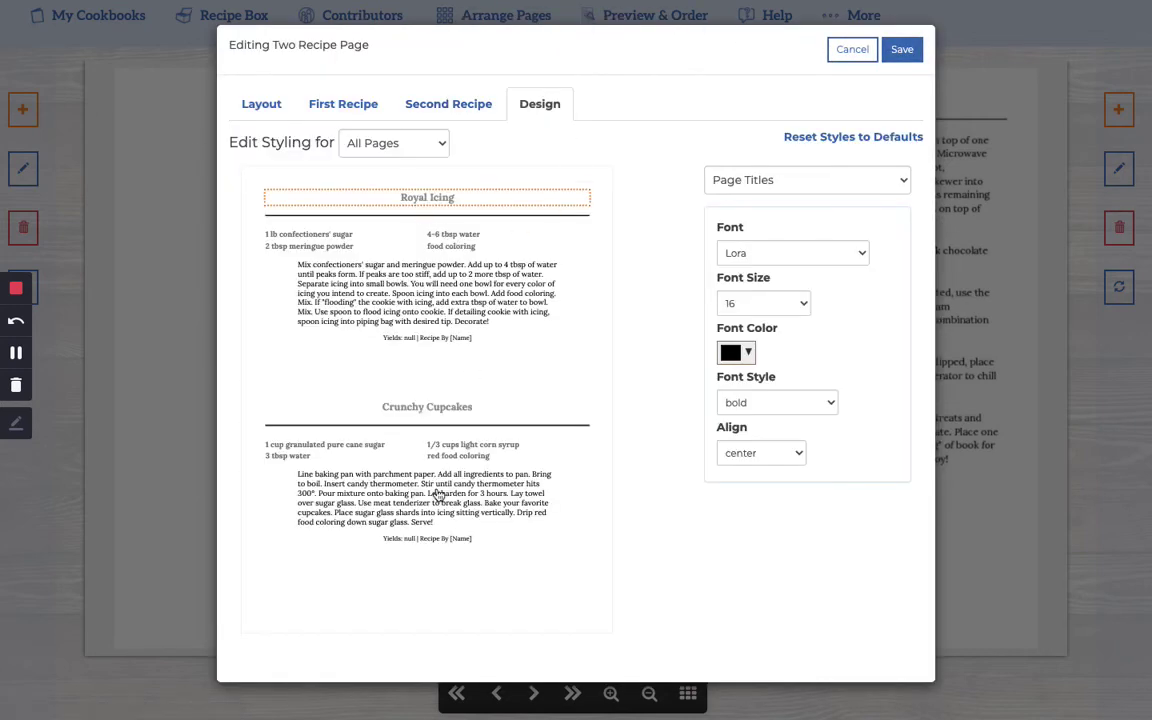
{"action": "left_click", "coordinate": [902, 48]}
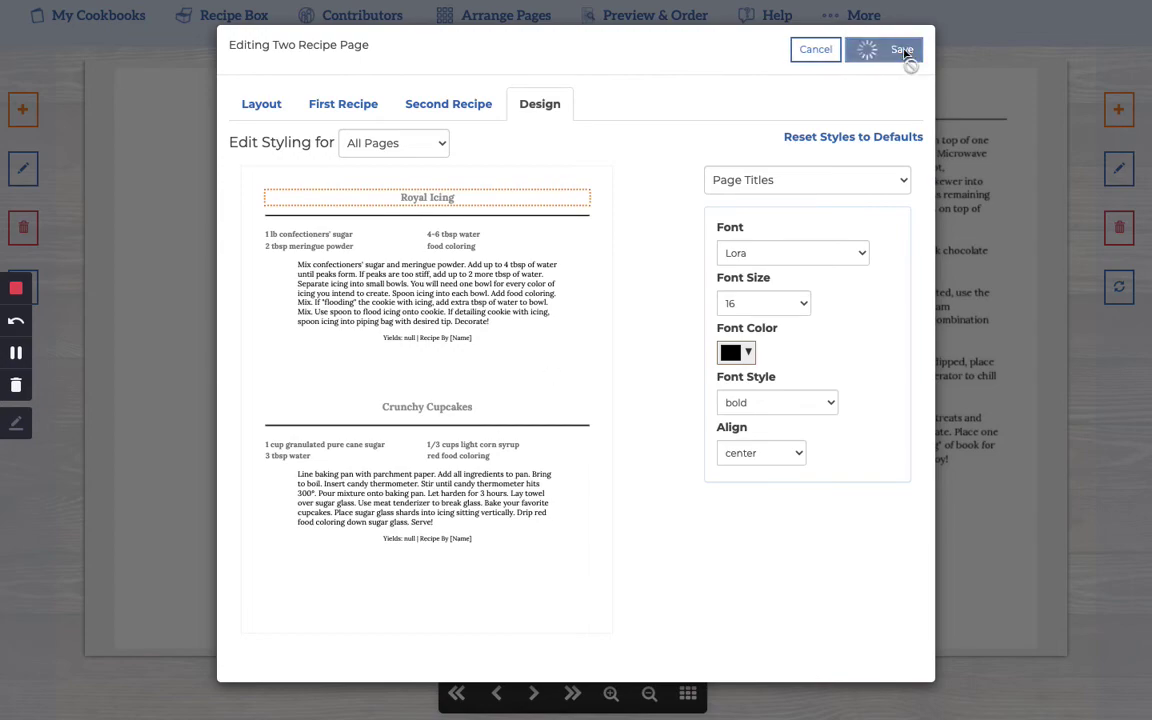